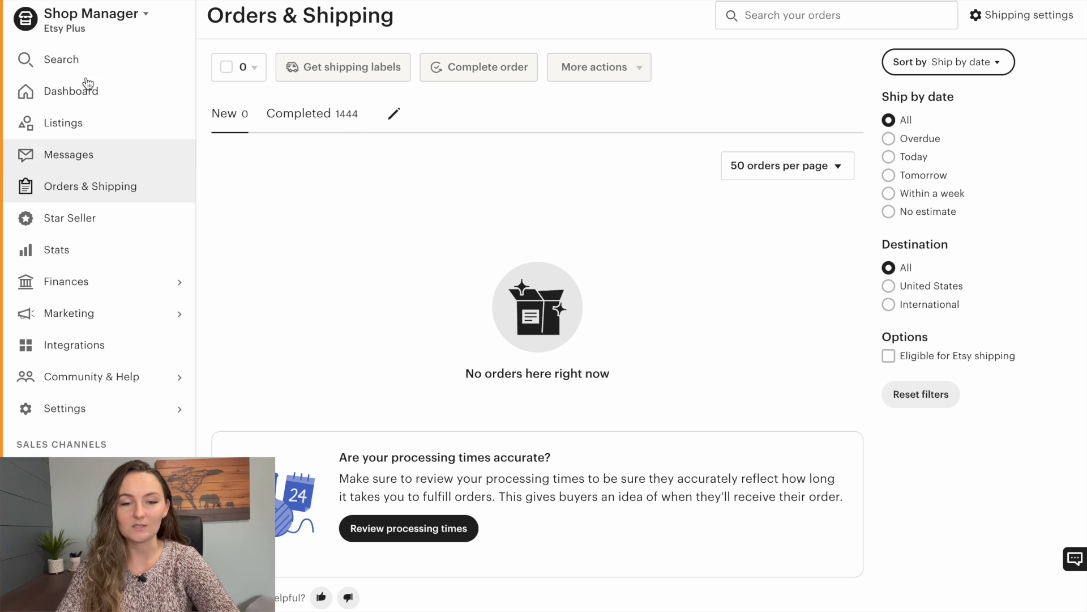
# Open the shop's sales and discounts page and start setting up a sale
pyautogui.click(81, 317)
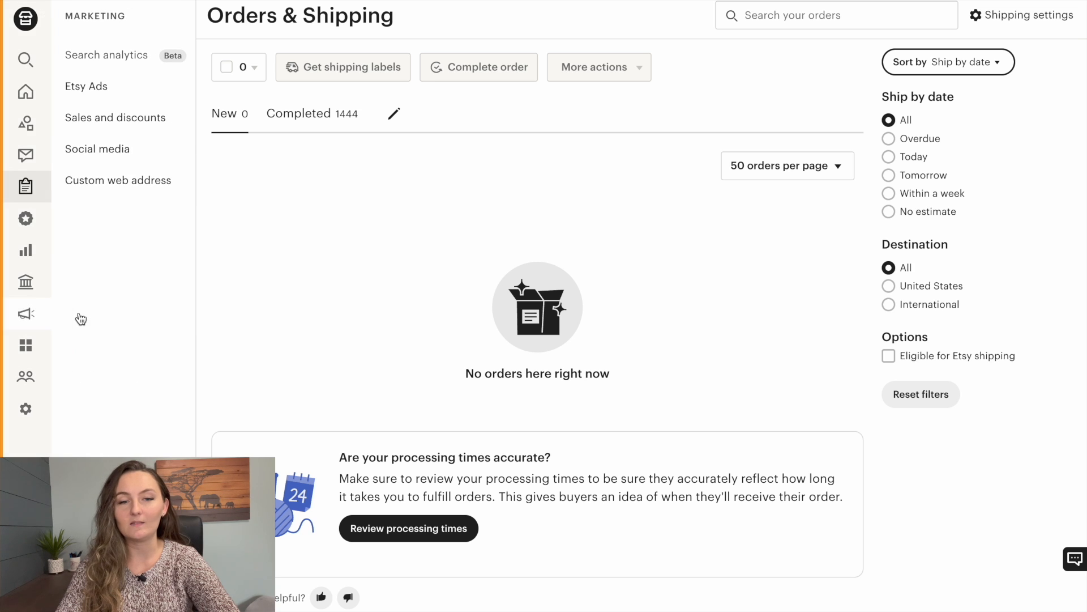
pyautogui.click(118, 118)
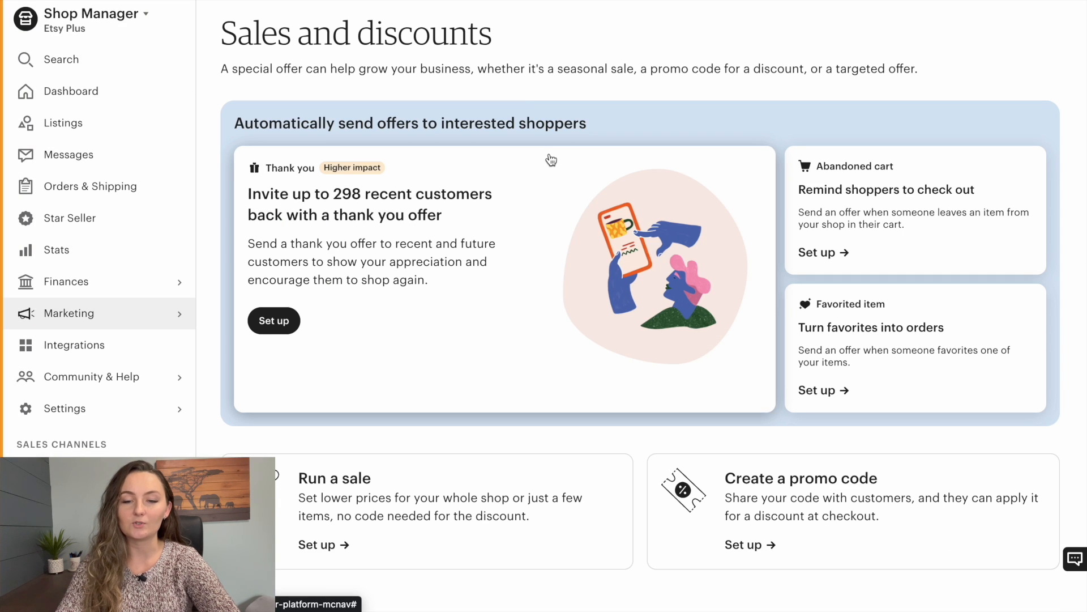
pyautogui.scroll(-2, 550, 161)
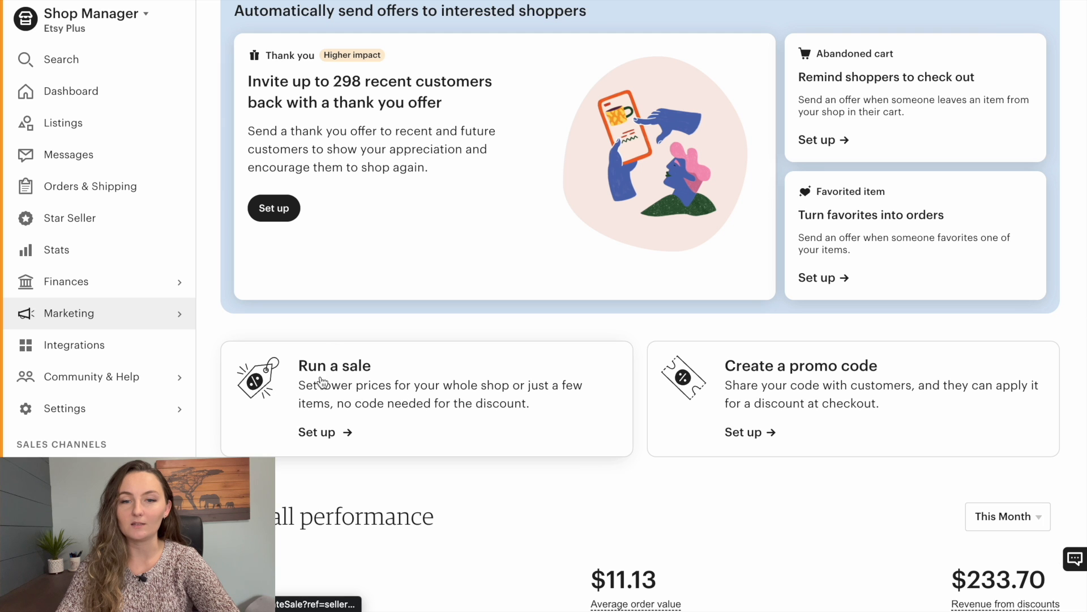
pyautogui.click(332, 406)
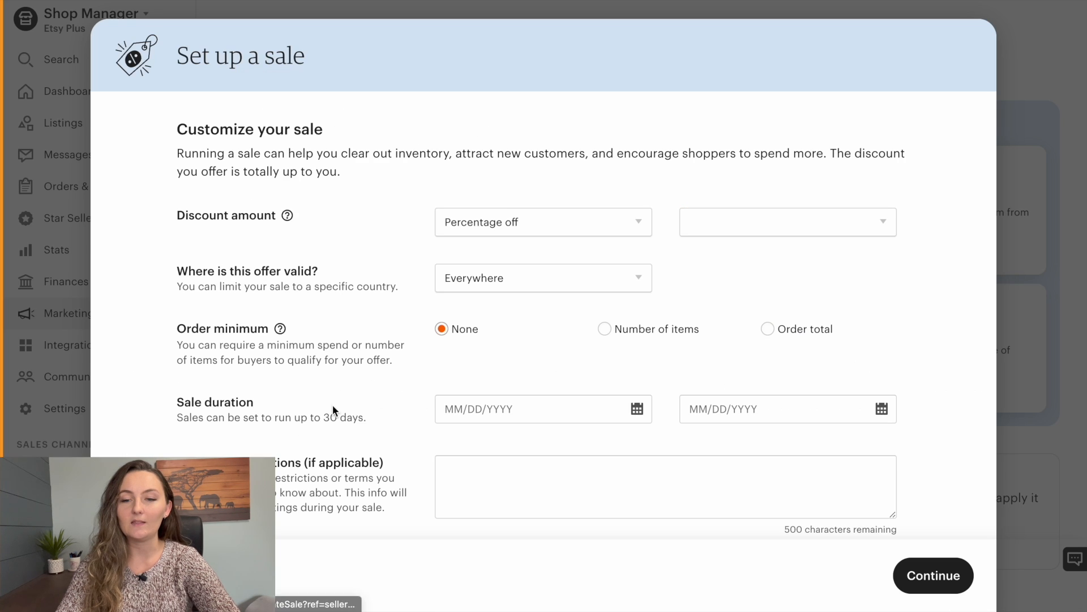
# Keep the discount type as percentage off and set the sale's discount amount to 15% off
pyautogui.click(549, 218)
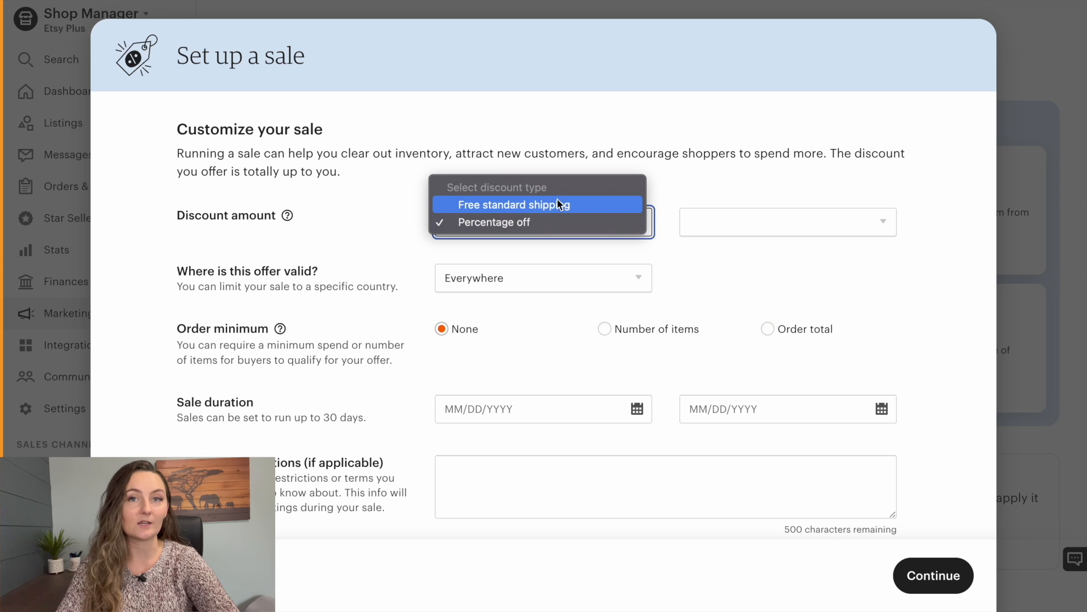
pyautogui.click(535, 222)
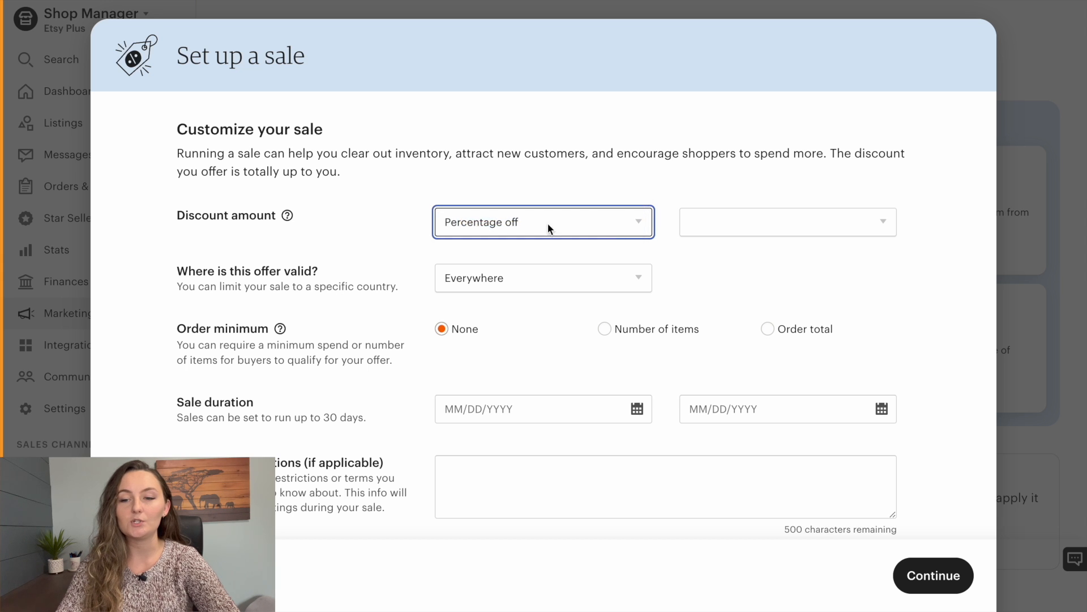
pyautogui.click(736, 224)
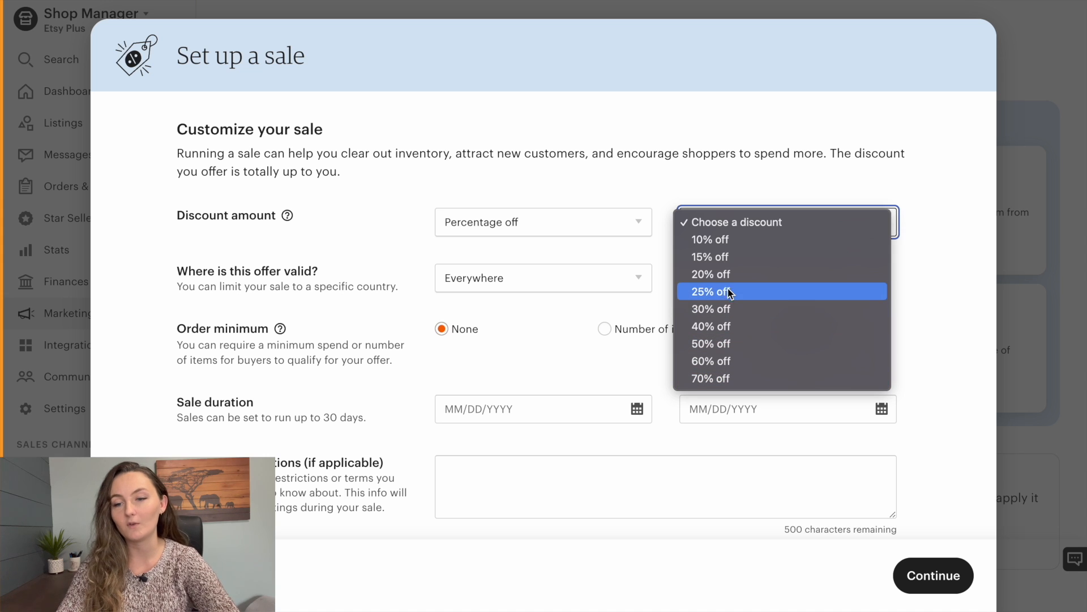
pyautogui.click(717, 257)
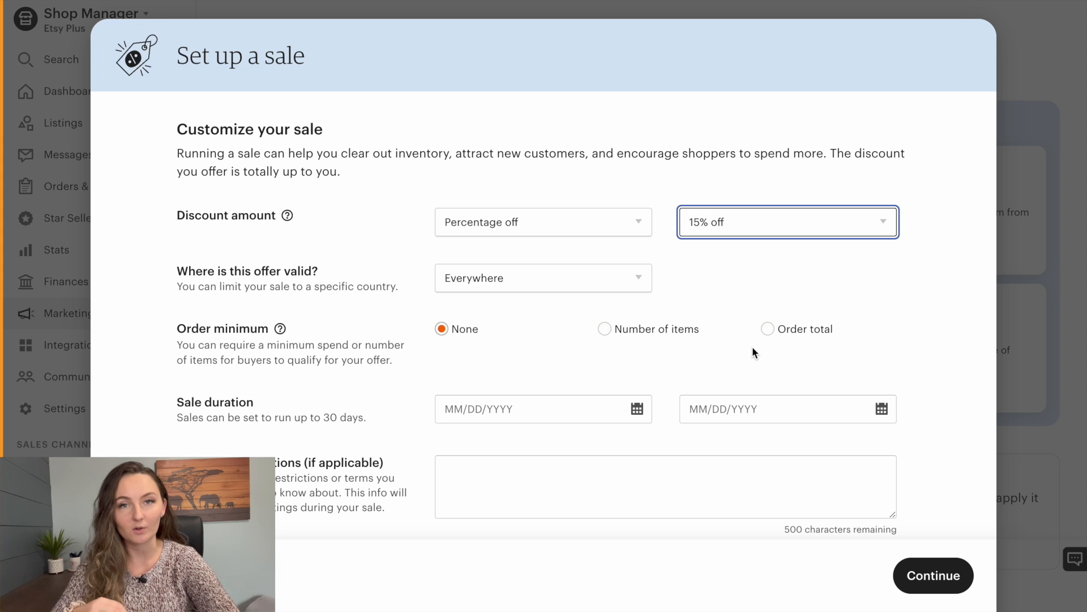
# Set the sale duration to start on 11/29/2022 and end on 11/30/2022
pyautogui.scroll(-1, 616, 365)
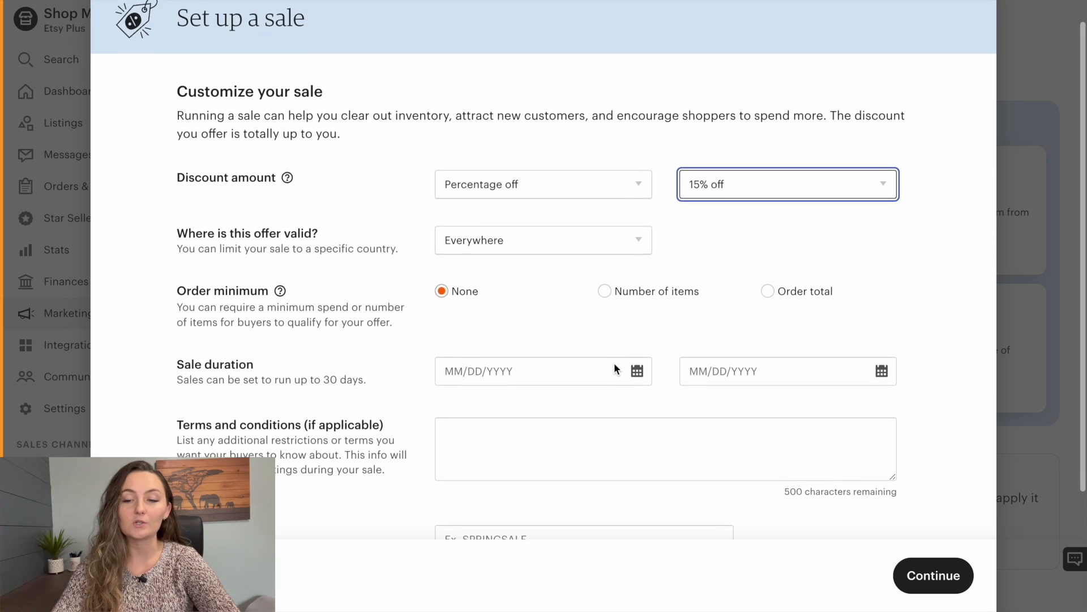
pyautogui.click(637, 368)
pyautogui.scroll(-2, 638, 368)
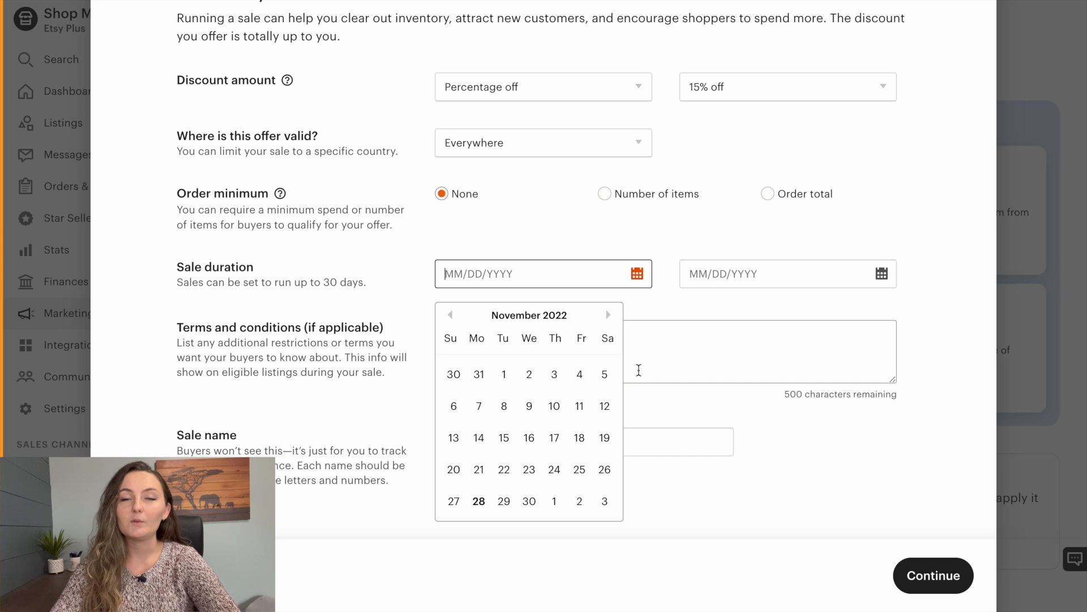
pyautogui.click(505, 500)
pyautogui.click(884, 274)
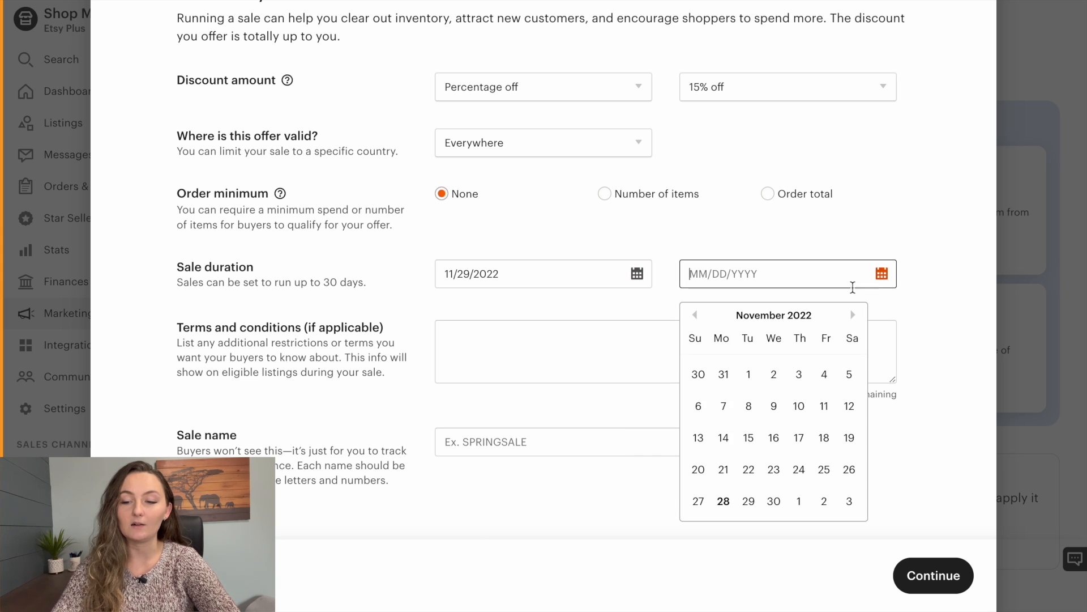
pyautogui.click(773, 502)
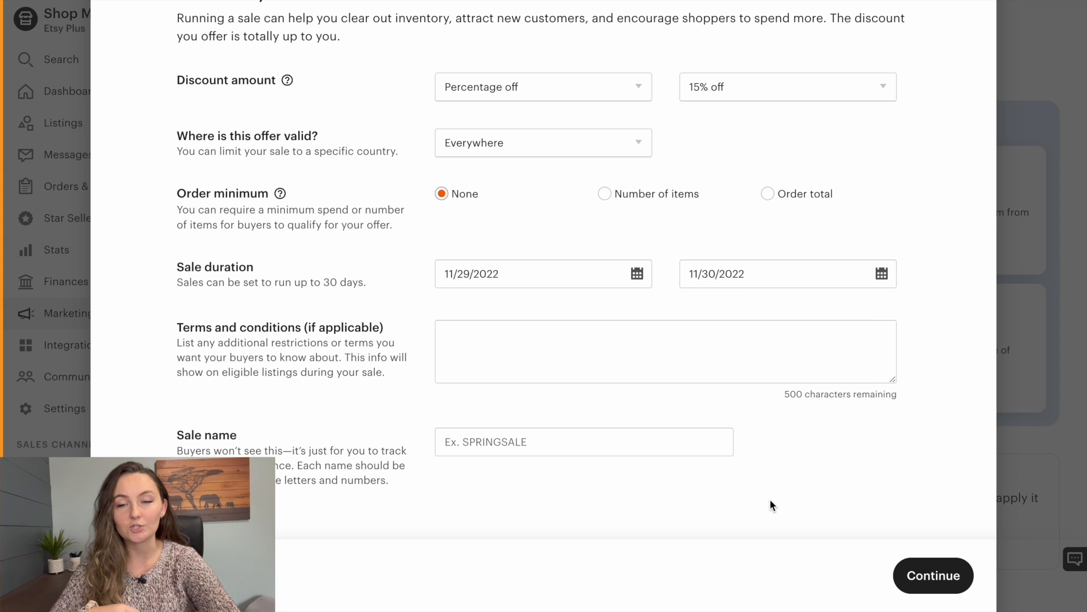
# Examine the discounted Mama Claus shirt's listing and cart entry for its sale price, sale countdown and recent-sales notice
pyautogui.press('F11')
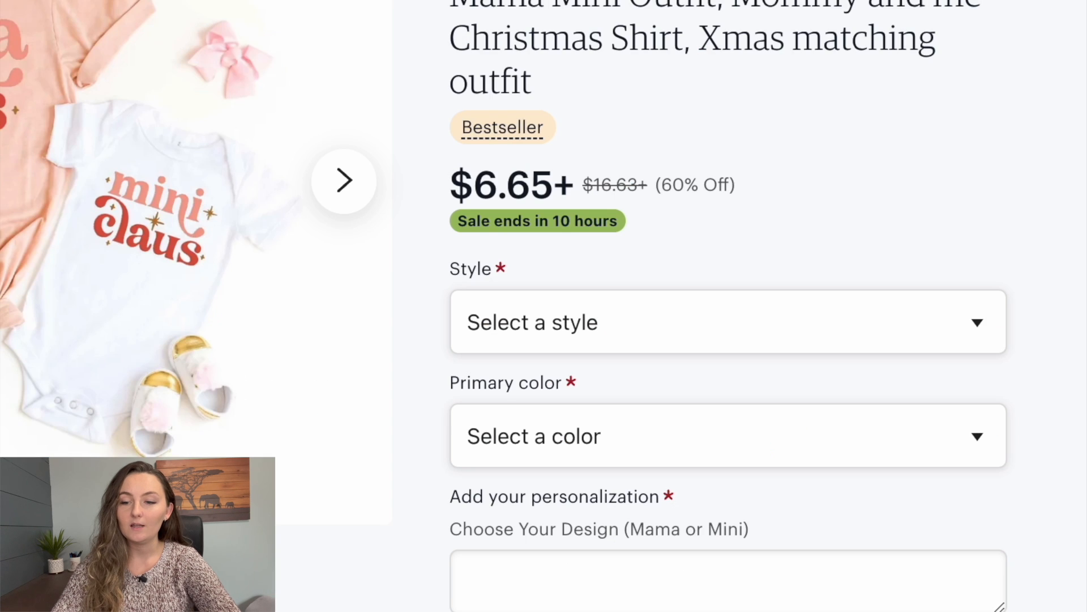
pyautogui.scroll(-2, 702, 17)
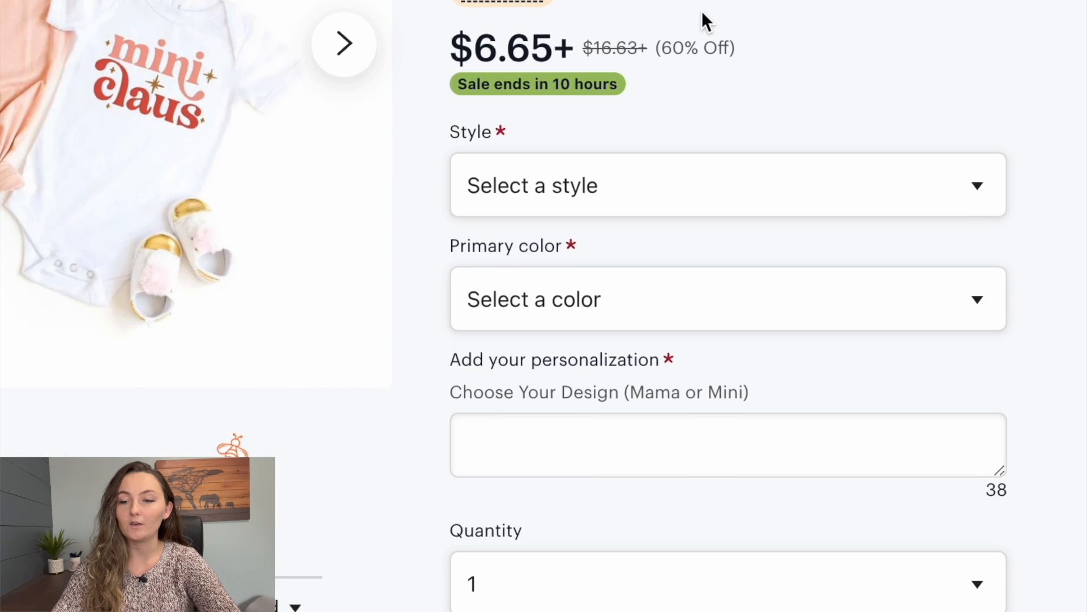
pyautogui.tripleClick(444, 89)
pyautogui.click(455, 90)
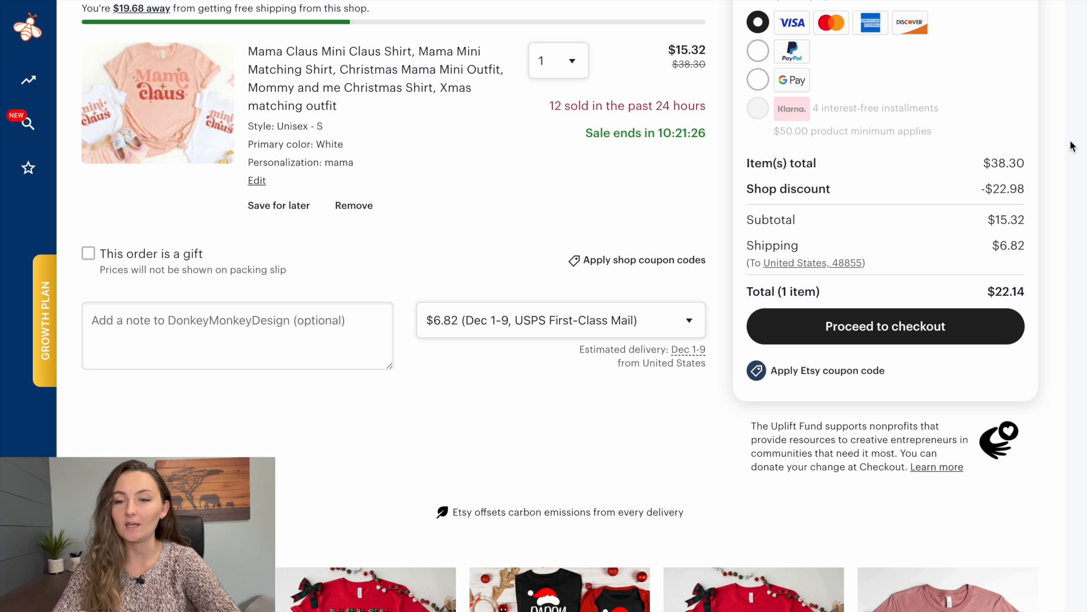
pyautogui.moveTo(617, 137); pyautogui.dragTo(462, 136)
pyautogui.click(462, 136)
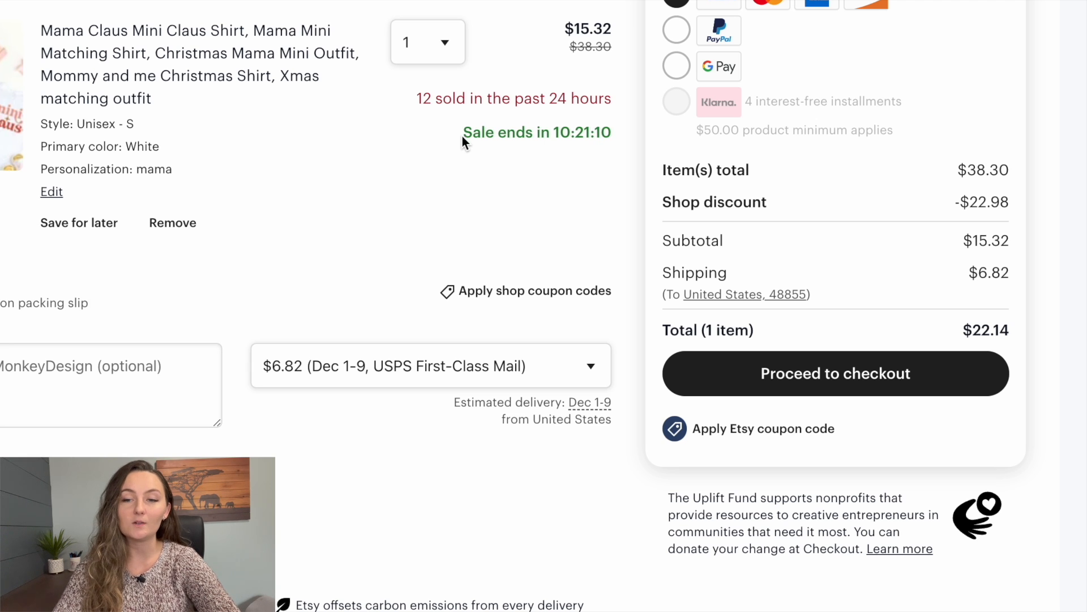
pyautogui.moveTo(404, 98); pyautogui.dragTo(614, 98)
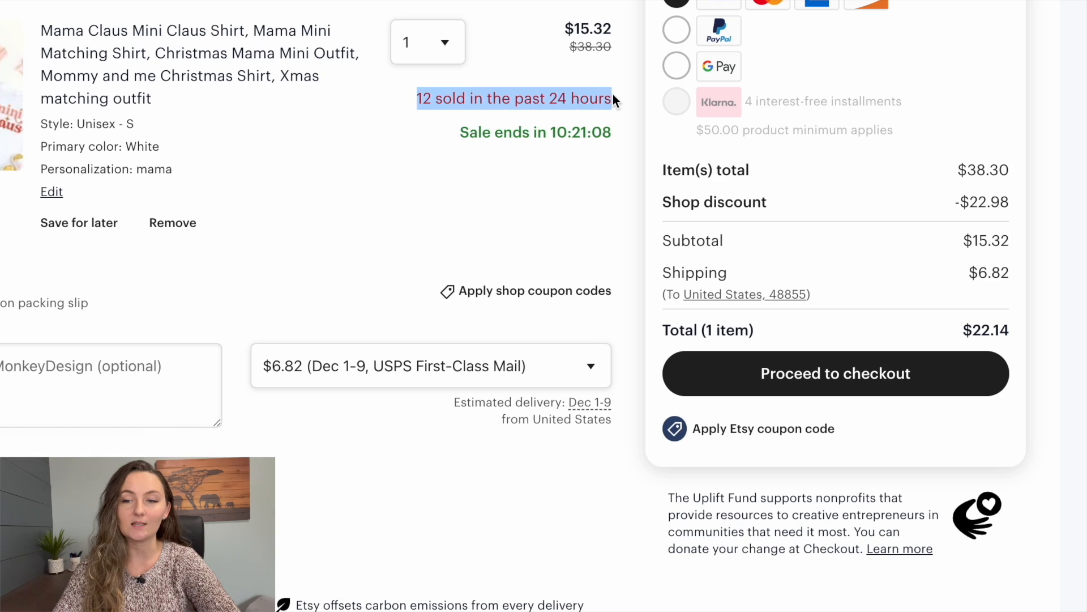
pyautogui.click(614, 97)
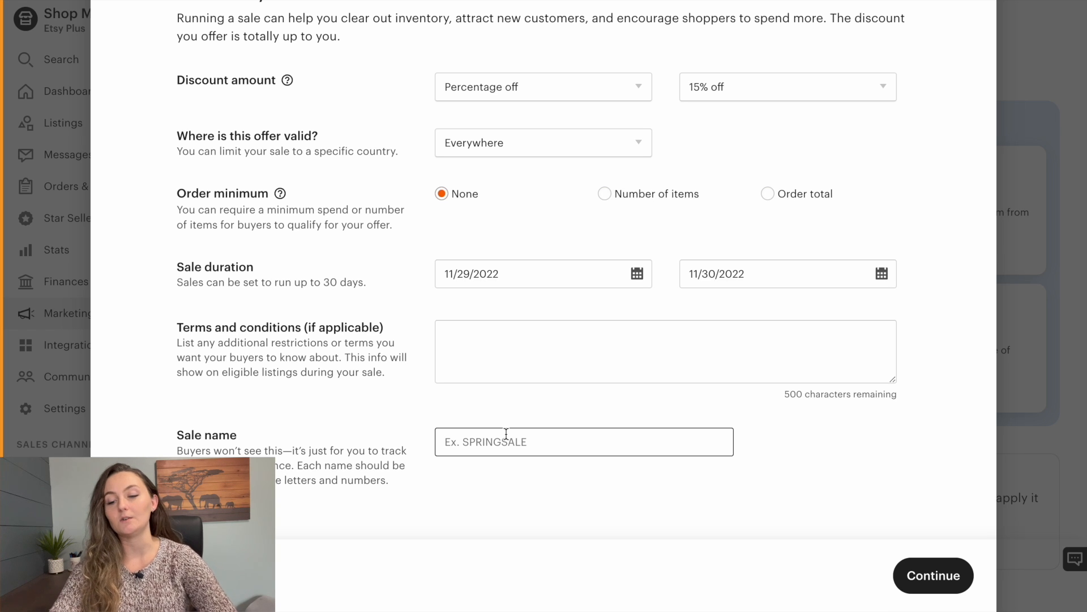
# Name the sale NOVEMBER15 and continue to choosing the included listings
pyautogui.write('N')
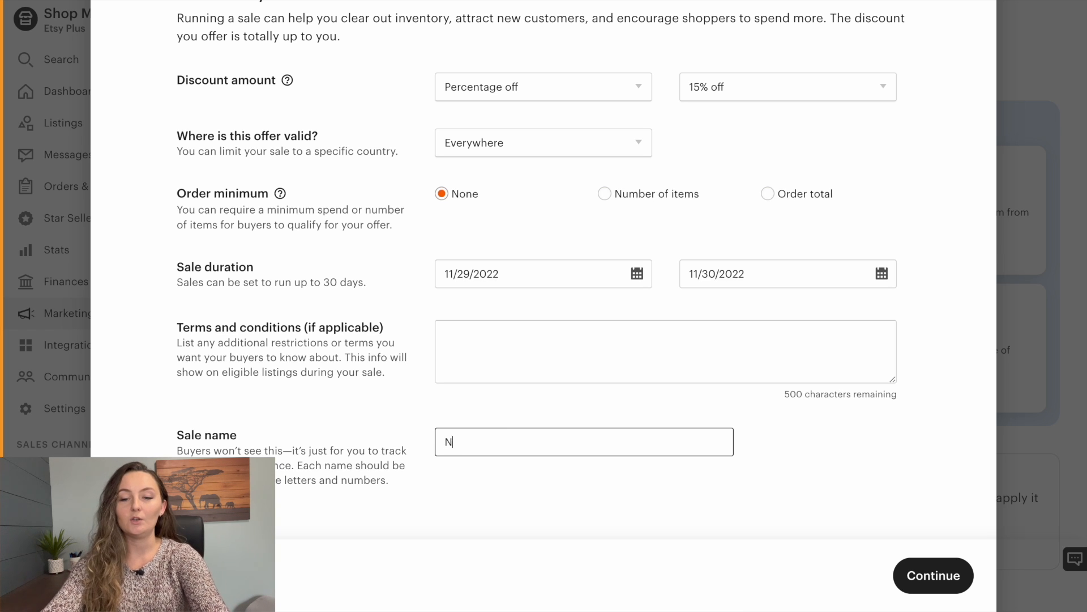
pyautogui.write('OVEMBER15')
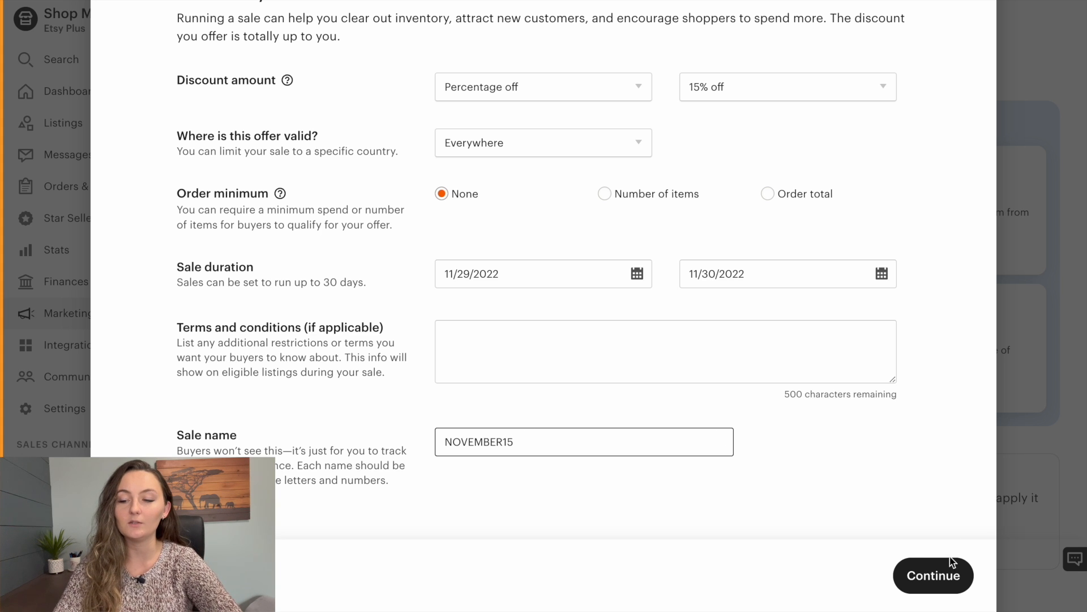
pyautogui.click(933, 573)
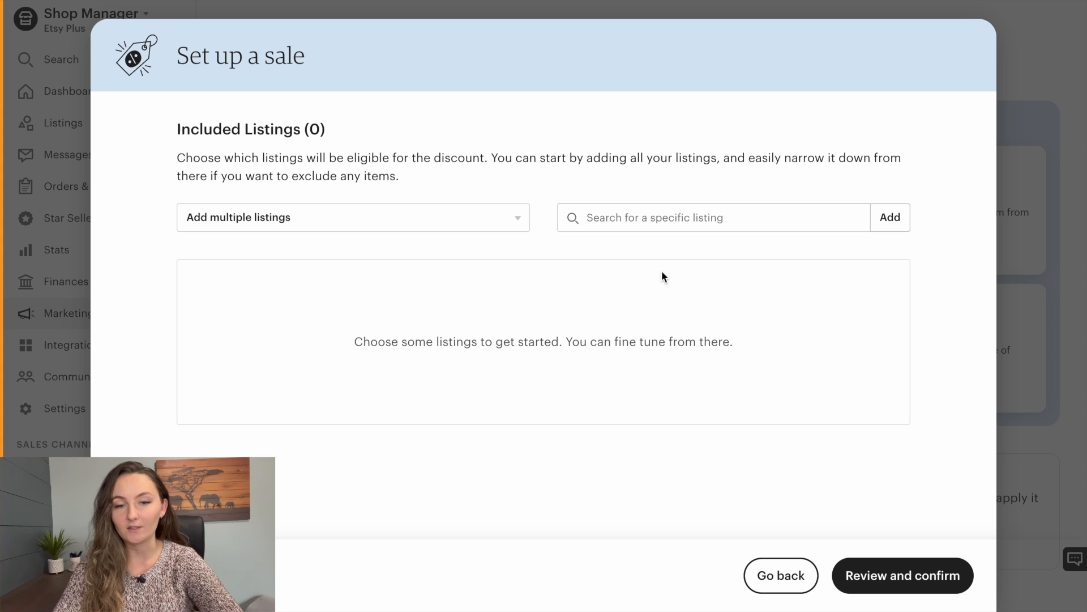
# Add shop sections to the sale, including 64000 Gildan, 5000 Tie-Dye Gildan, 6051 Raglan Tee and 3001 Bella Canvas
pyautogui.click(486, 216)
pyautogui.click(293, 203)
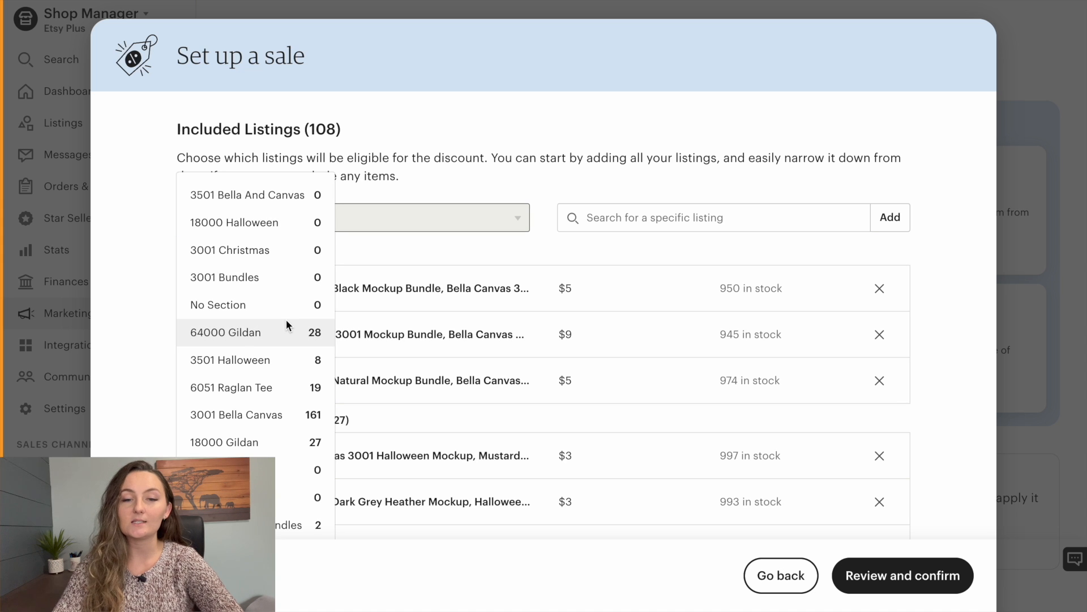
pyautogui.click(284, 332)
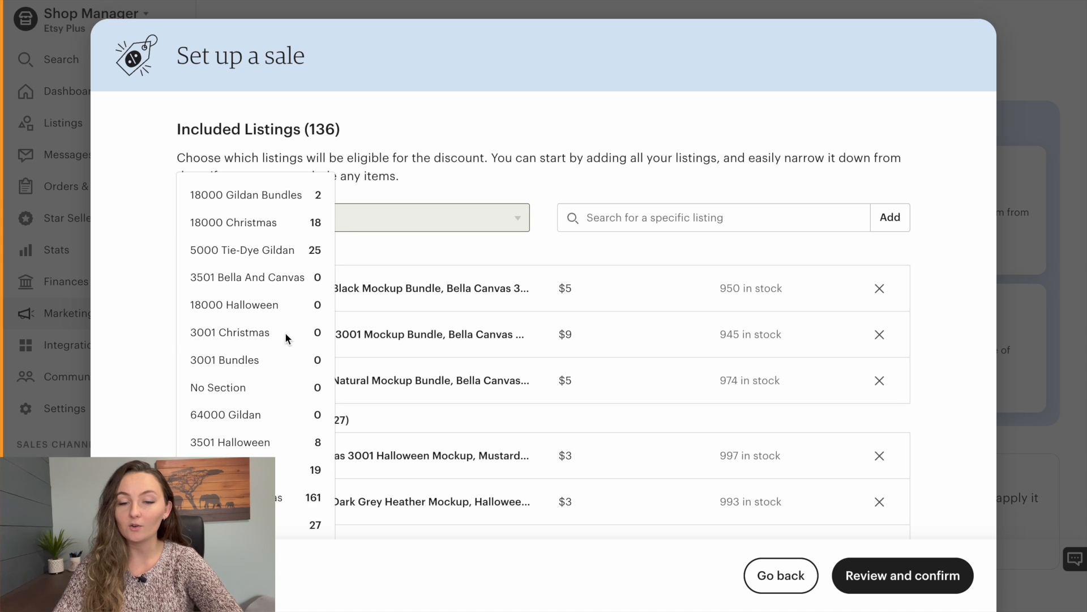
pyautogui.click(295, 259)
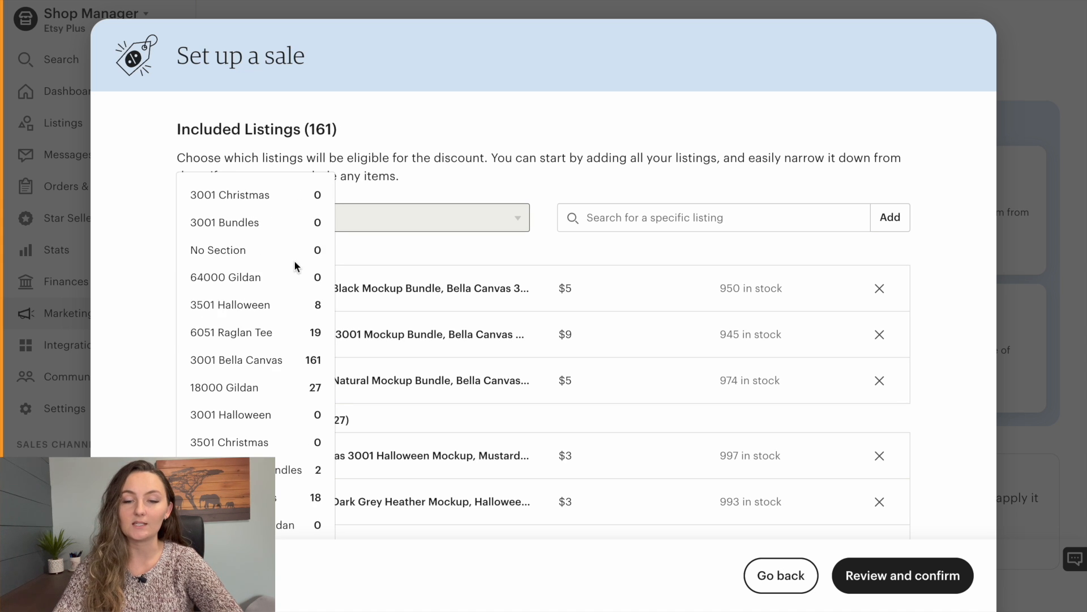
pyautogui.click(278, 323)
pyautogui.click(258, 412)
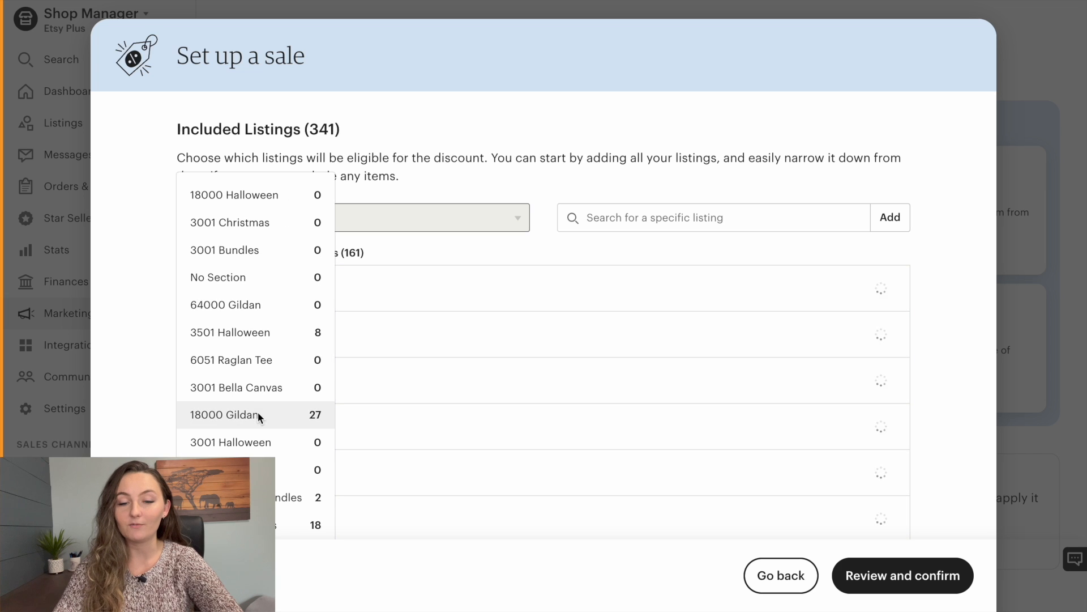
# Add the 18000 Gildan, 3501 Halloween, 18000 Gildan Bundles and 18000 Christmas sections to the sale
pyautogui.click(256, 418)
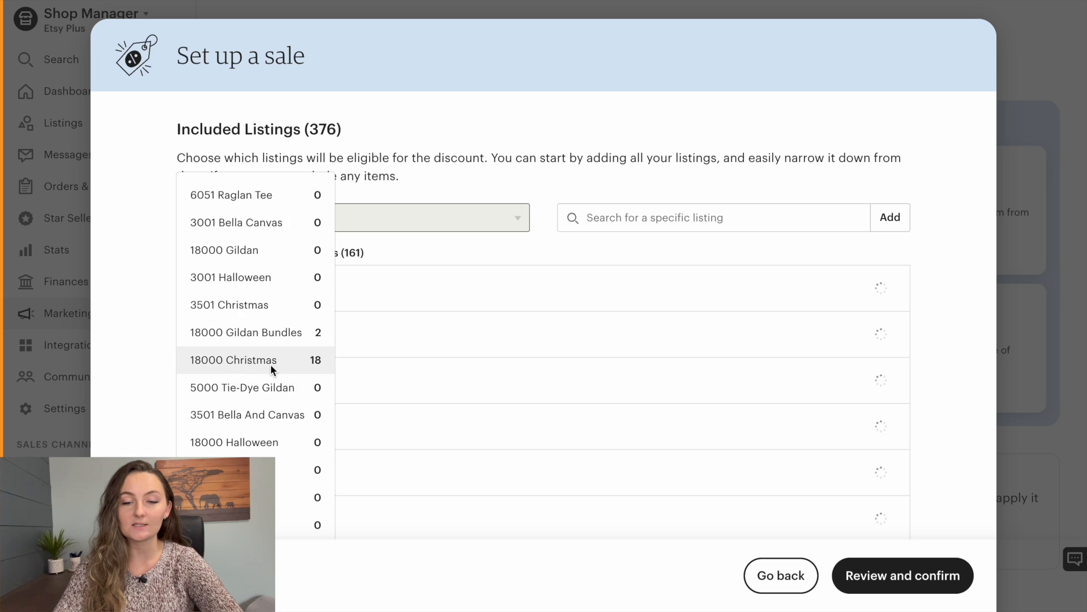
pyautogui.click(270, 362)
pyautogui.click(295, 525)
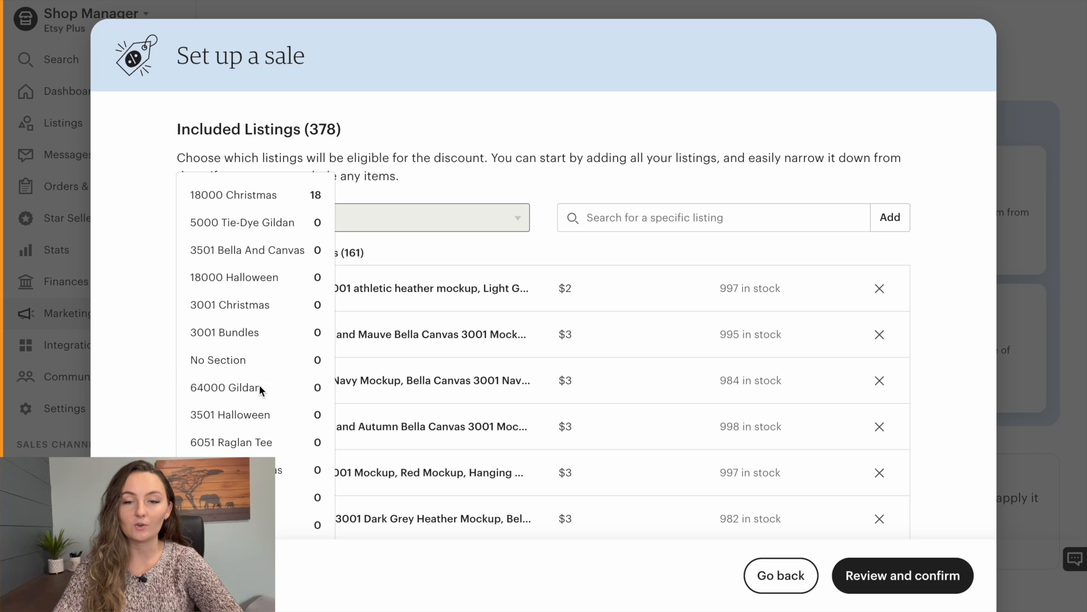
pyautogui.click(290, 190)
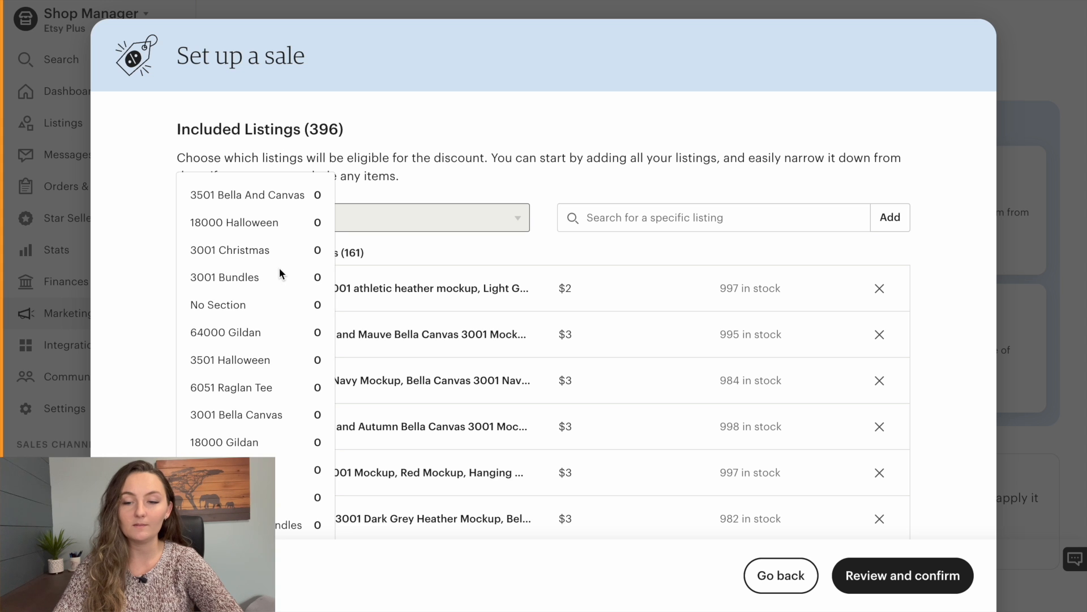
# Check that every section is included, close the section list and proceed to review and confirm the sale
pyautogui.scroll(-4, 280, 267)
pyautogui.scroll(2, 280, 266)
pyautogui.scroll(2, 280, 266)
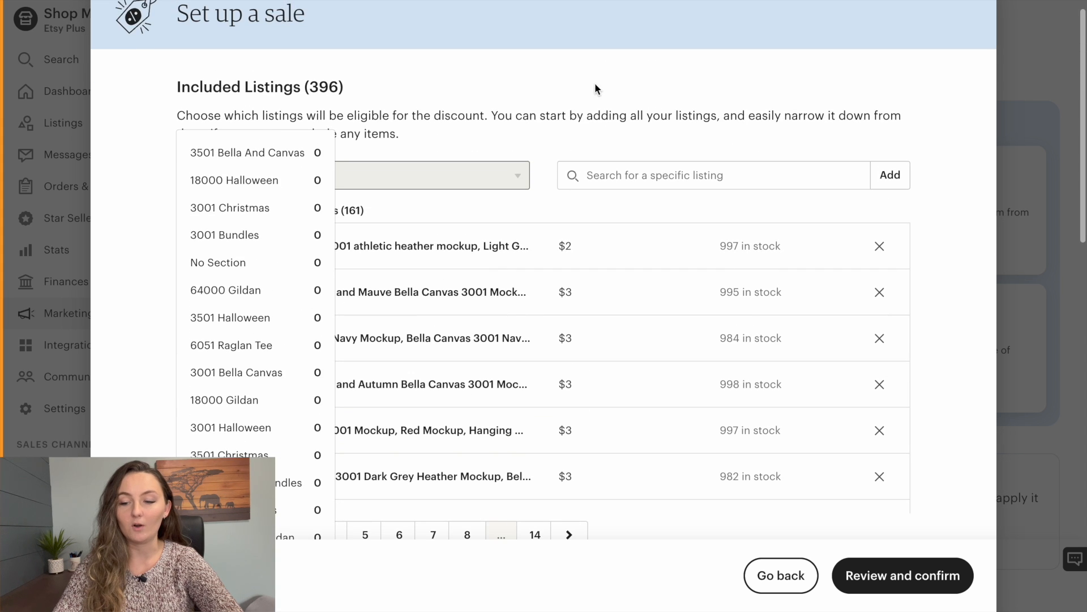
pyautogui.click(602, 85)
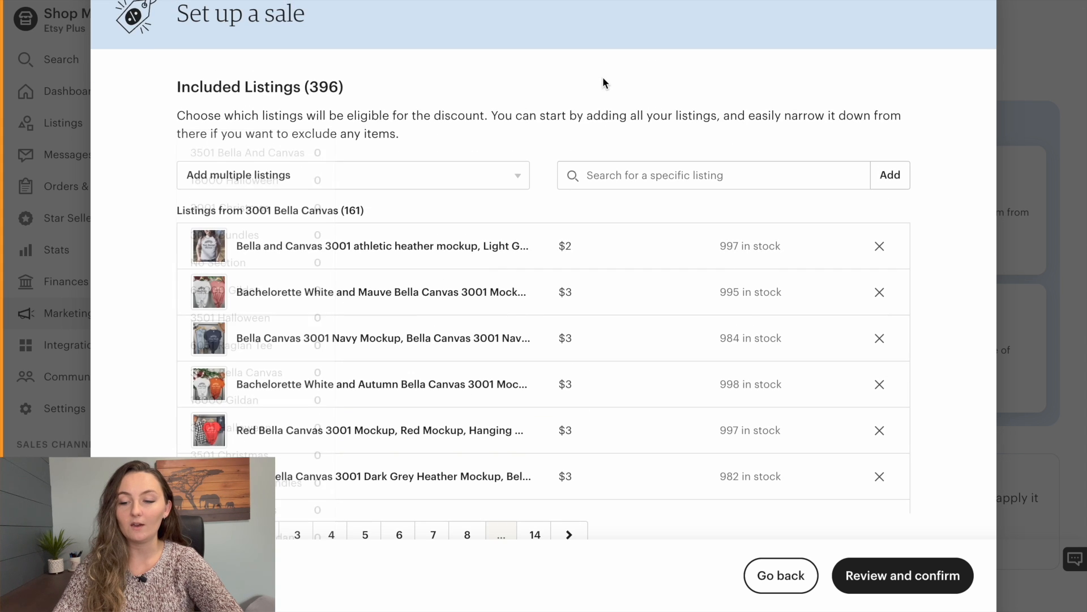
pyautogui.click(882, 584)
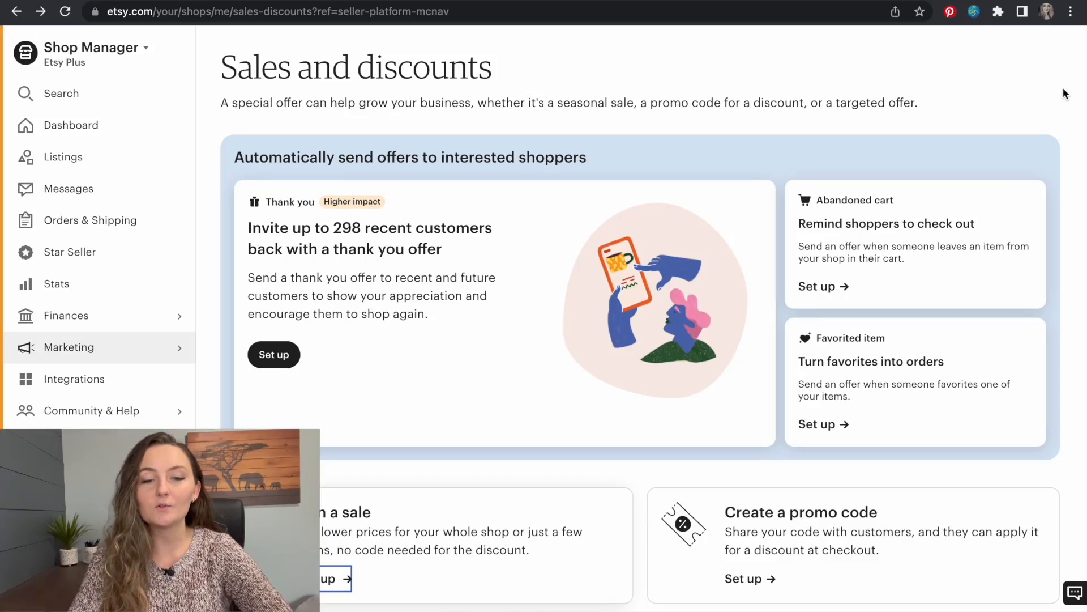
# Start setting up the abandoned cart targeted offer and set its percentage discount to 20%
pyautogui.click(155, 346)
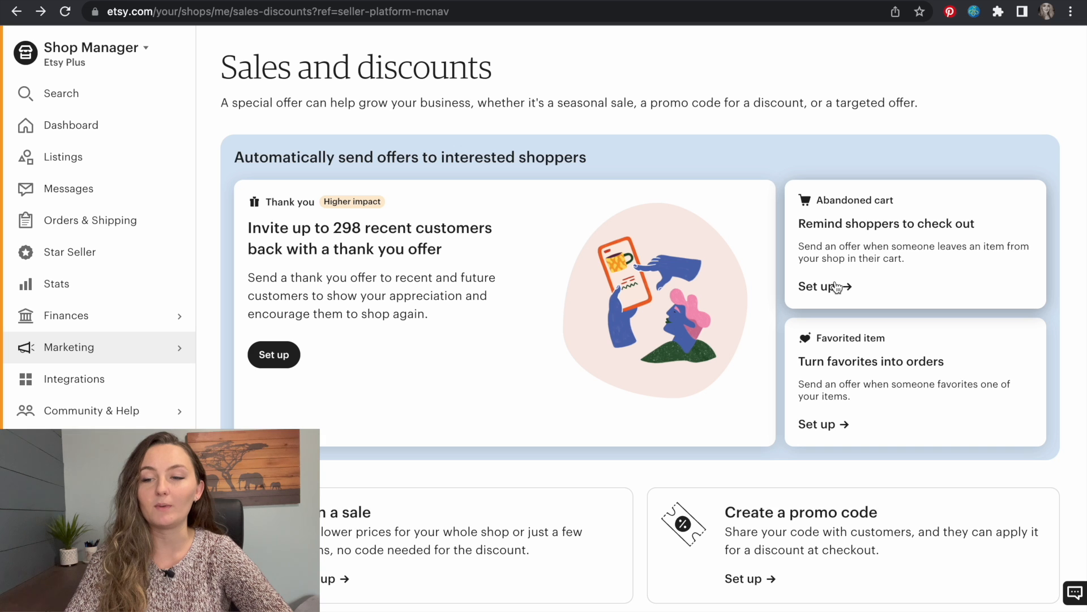
pyautogui.click(817, 288)
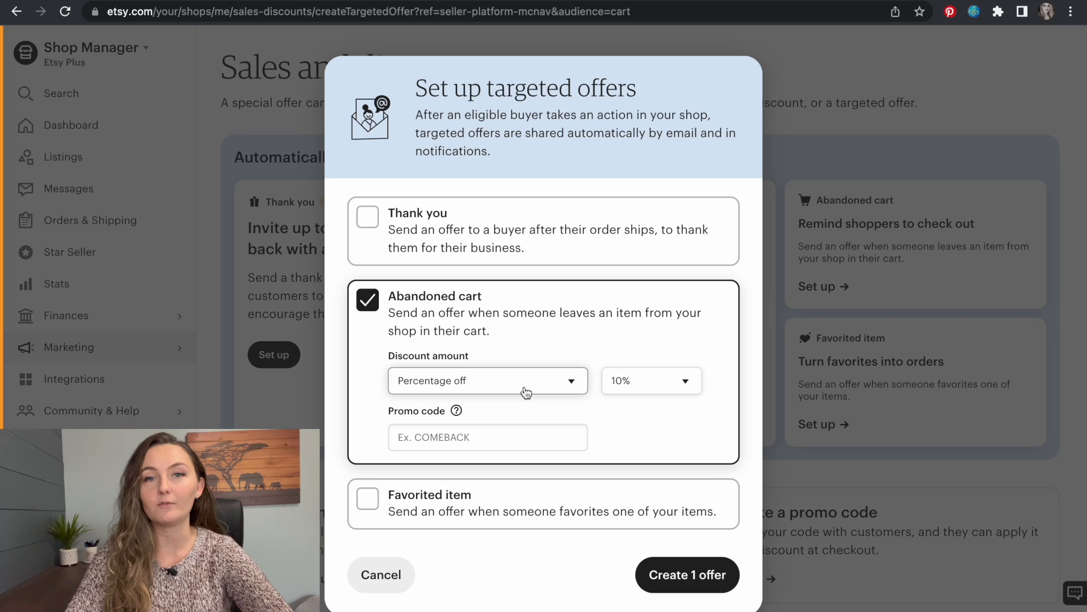
pyautogui.click(652, 380)
pyautogui.click(688, 335)
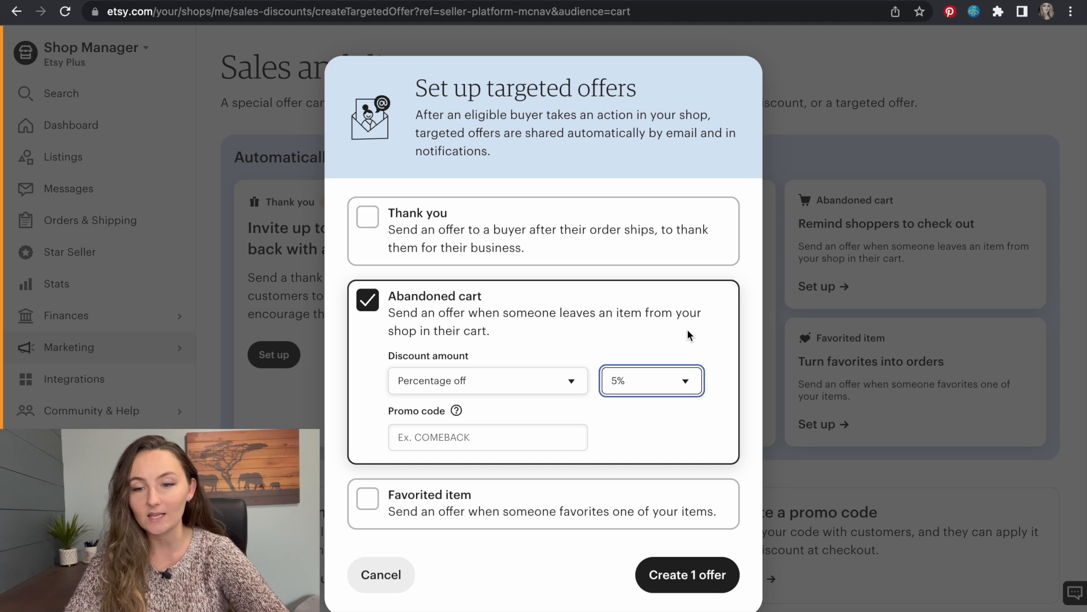
pyautogui.click(651, 388)
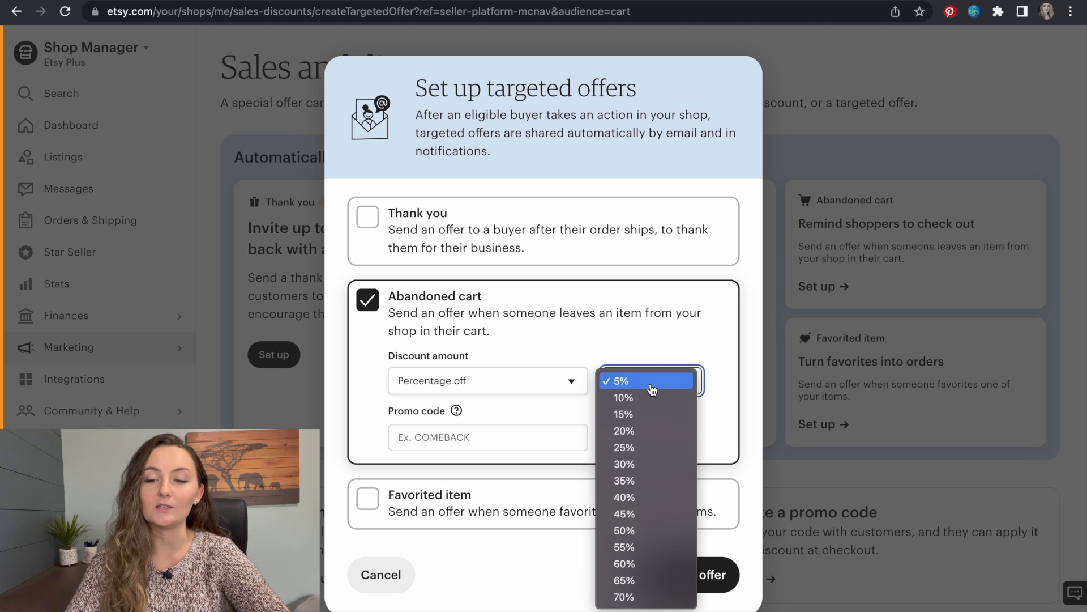
pyautogui.click(634, 432)
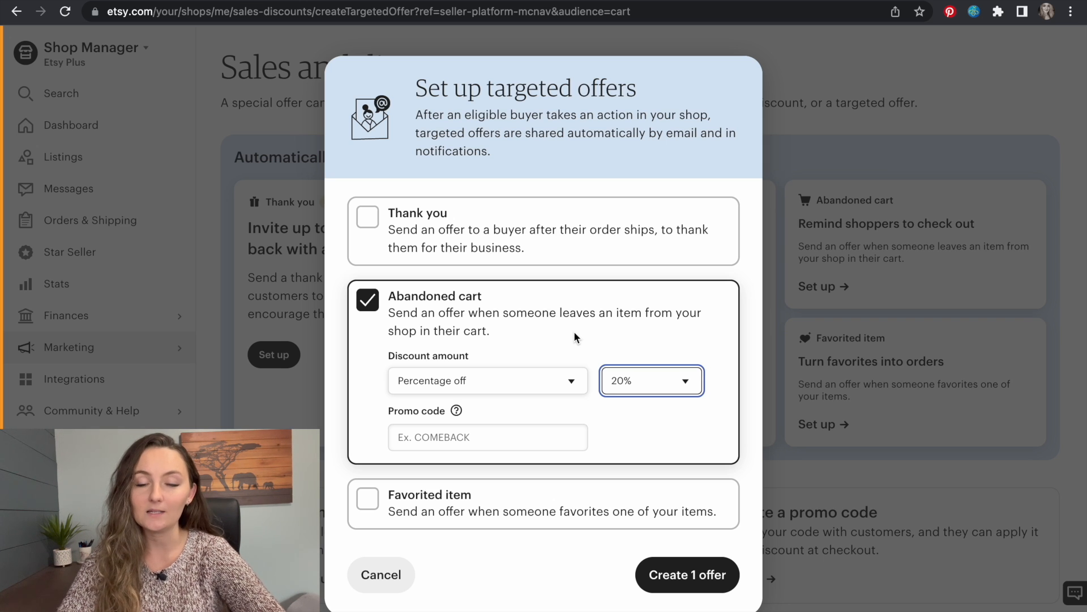
# Include the Thank you and Favorited item offers in the targeted offers and check the promo code requirements
pyautogui.moveTo(422, 412)
pyautogui.click(367, 215)
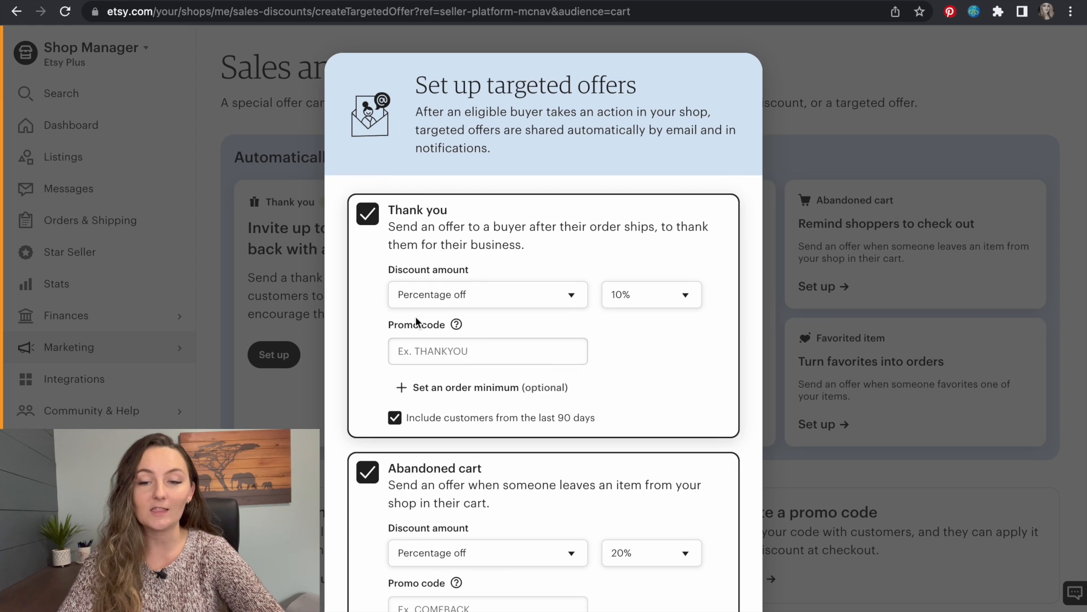
pyautogui.scroll(-3, 385, 368)
pyautogui.click(368, 501)
pyautogui.scroll(-2, 385, 569)
pyautogui.moveTo(457, 511)
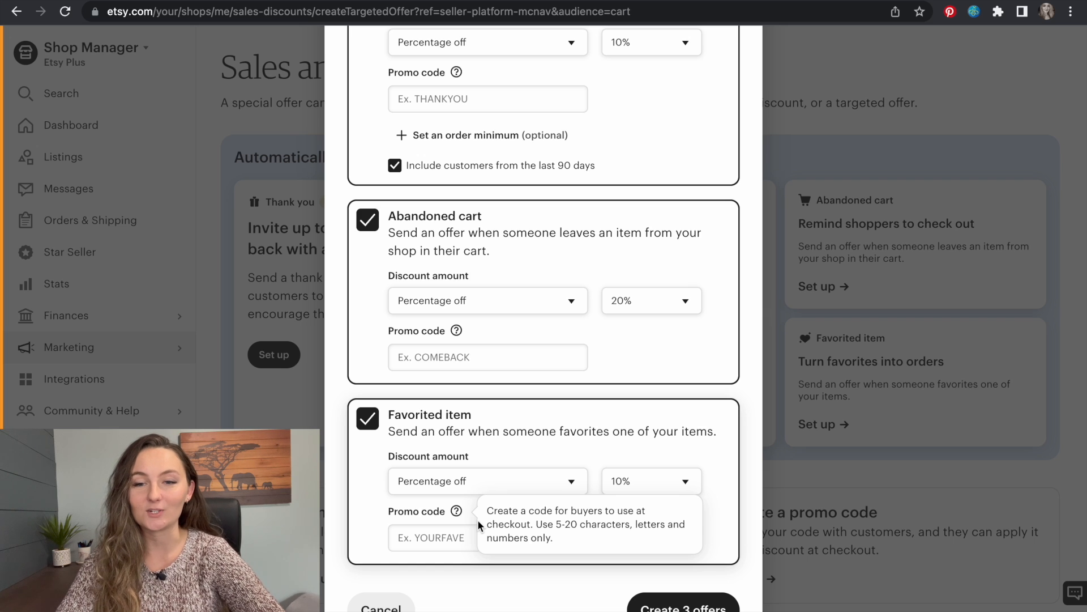
pyautogui.scroll(3, 477, 519)
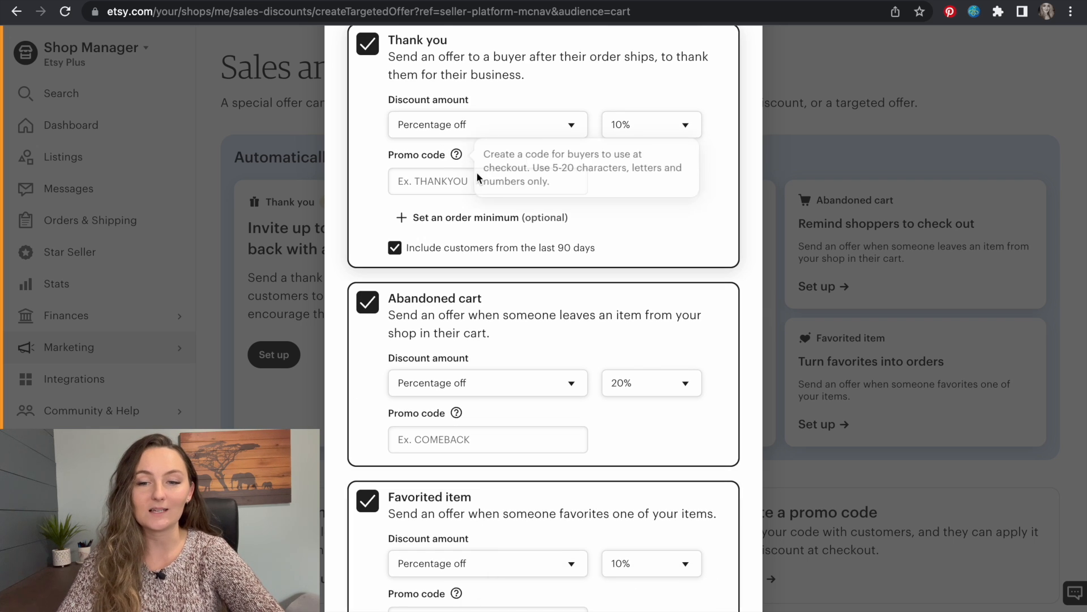